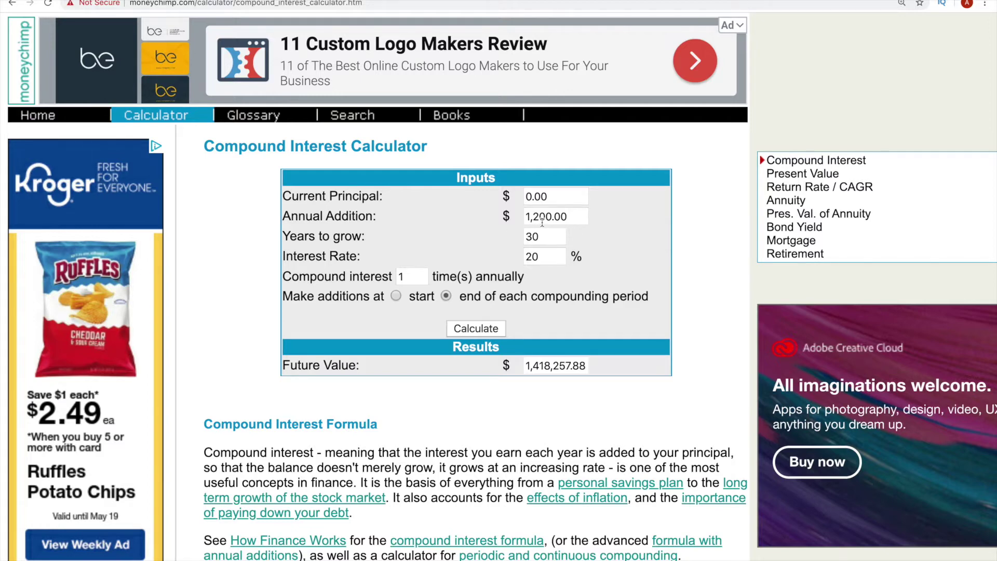
Highlight the 1,200.00 yearly addition and the 1,418,257.88 future value to review them.
drag(524, 217, 605, 219)
click(612, 216)
drag(526, 367, 593, 369)
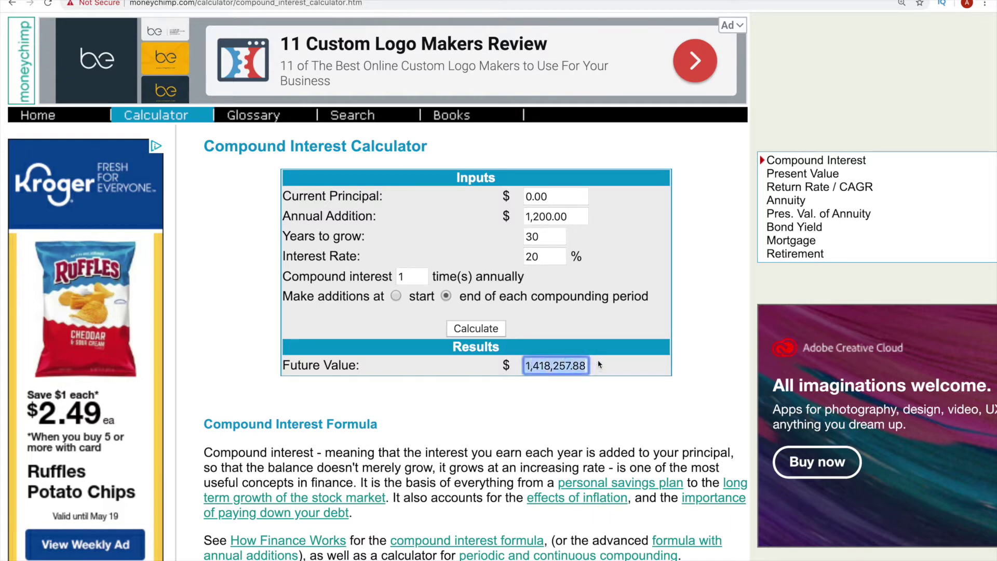
click(601, 361)
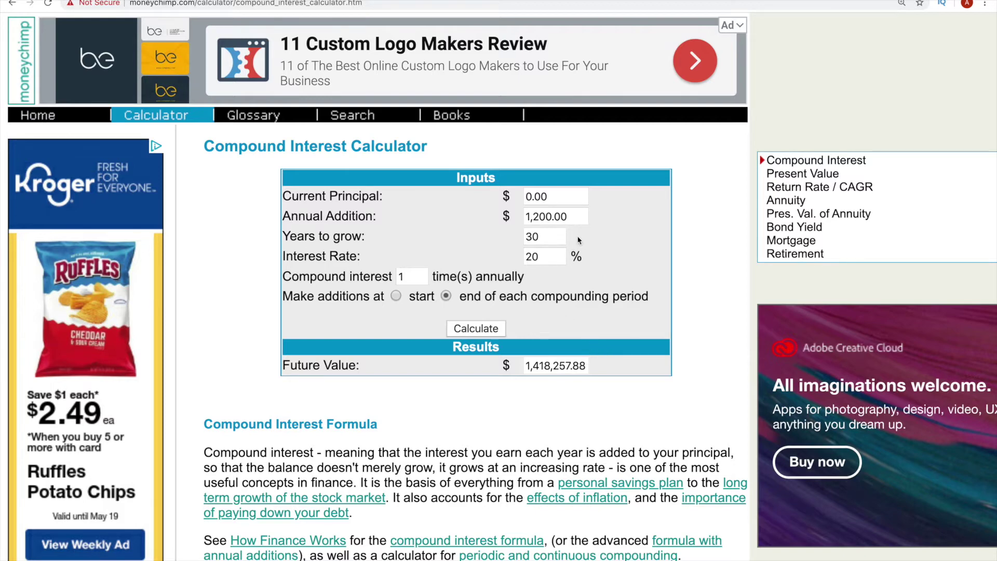
Change the growth period from 30 to 10 years and recalculate, giving $31,150.42.
drag(566, 240, 525, 237)
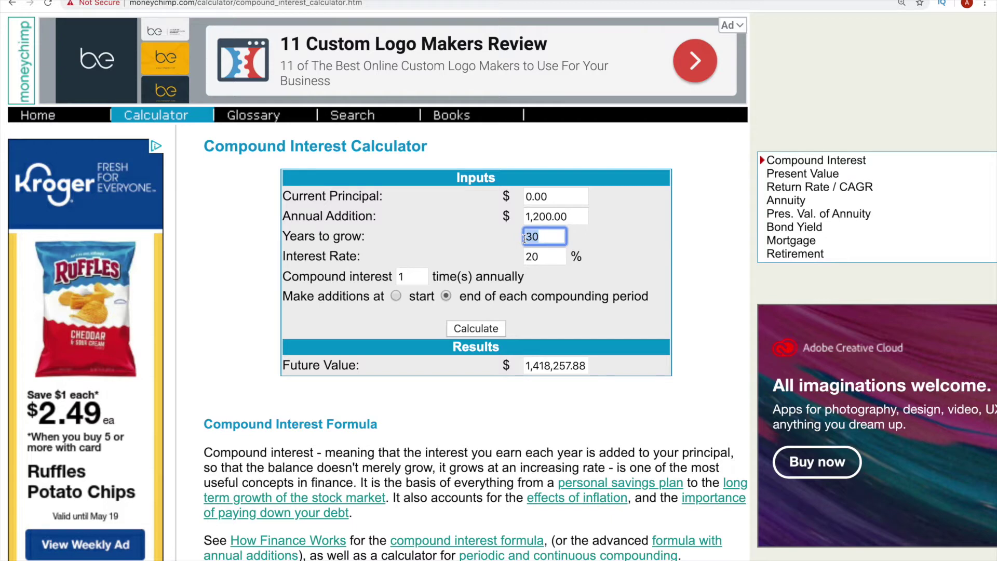
text(10)
click(481, 329)
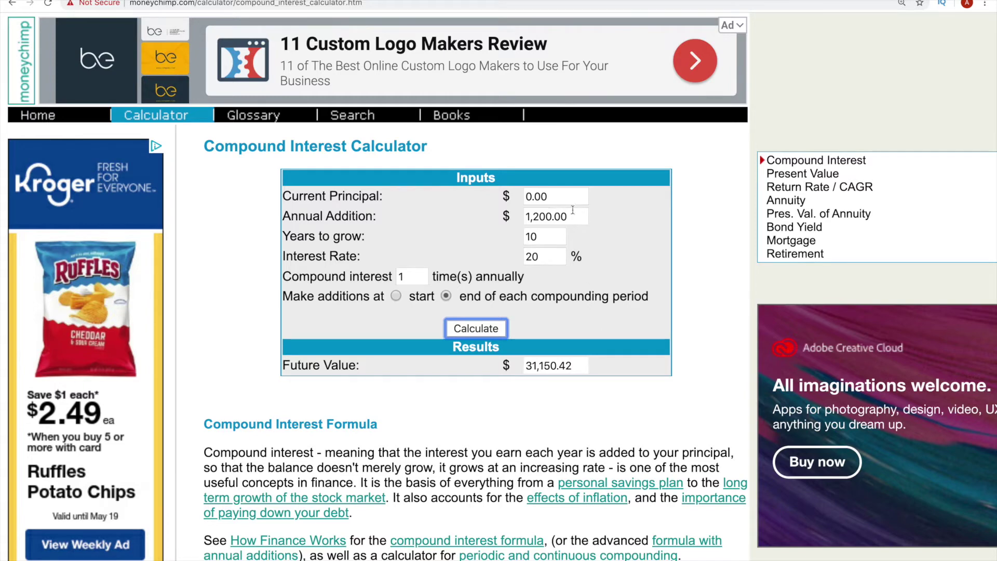
Raise the annual addition from 1,200 to 3,600 and recalculate, reaching $93,451.26.
drag(573, 216, 506, 216)
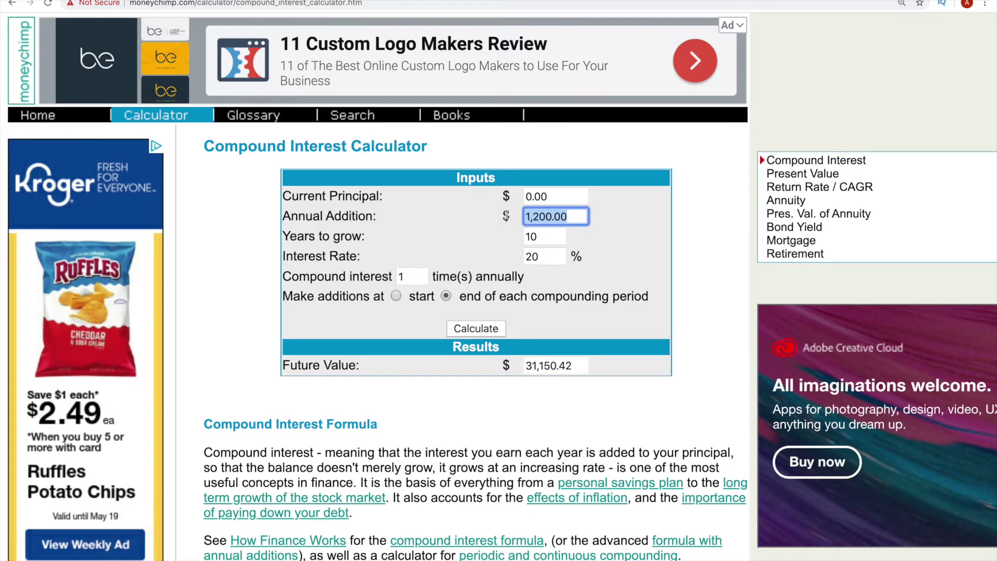
text(3600)
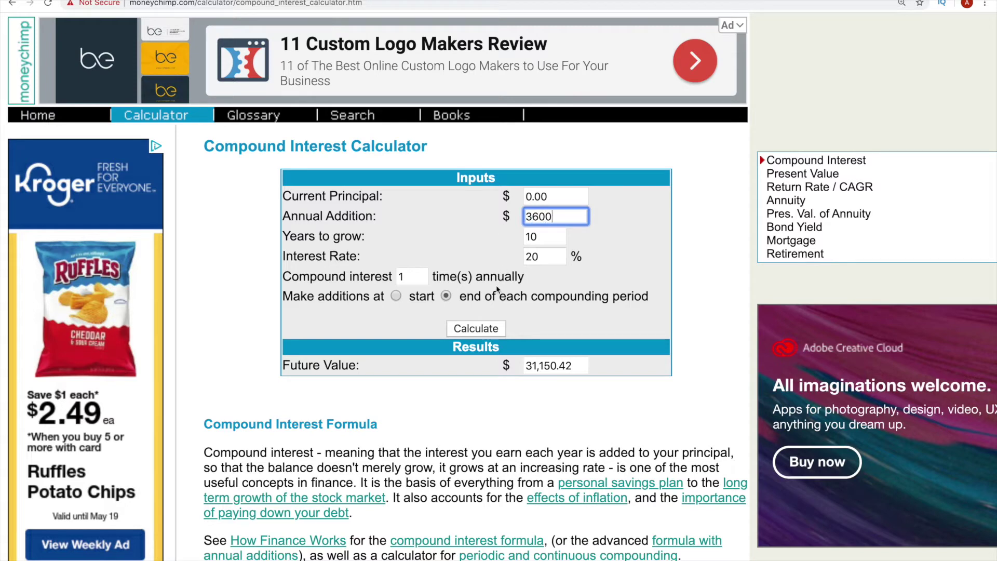
click(492, 330)
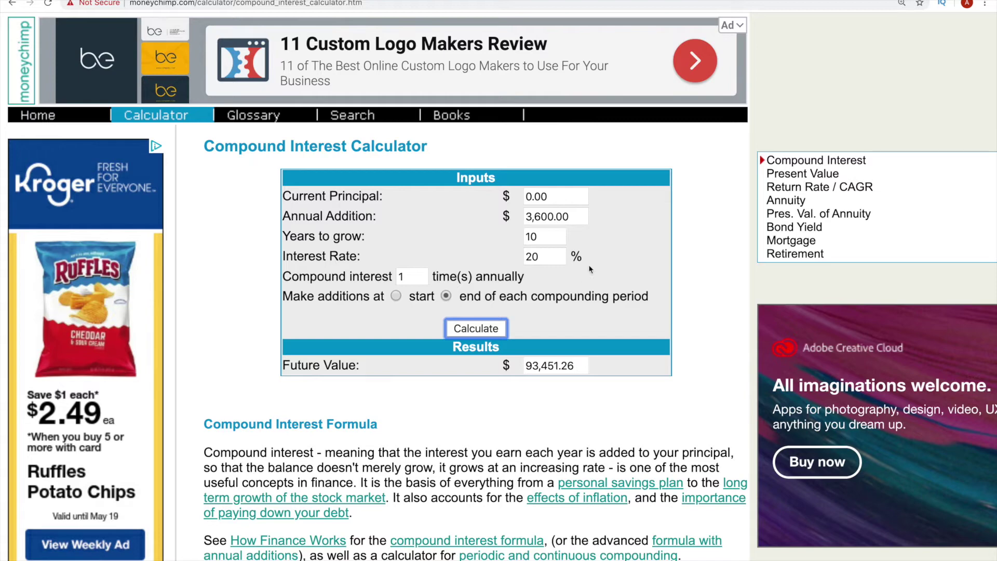
Change Years to grow from 10 to 15 and recalculate, yielding $259,326.39.
click(556, 239)
key(BackSpace)
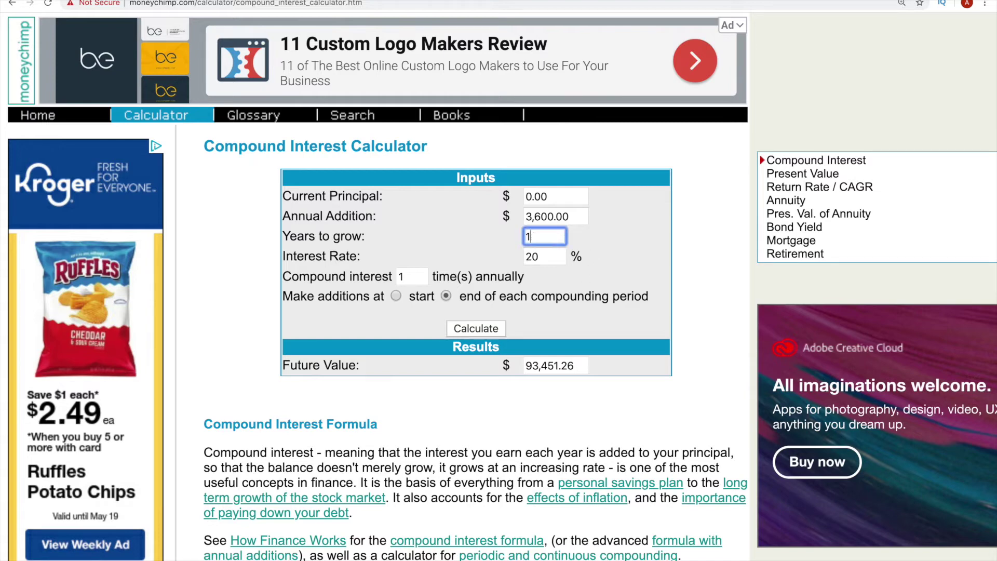
text(5)
click(489, 335)
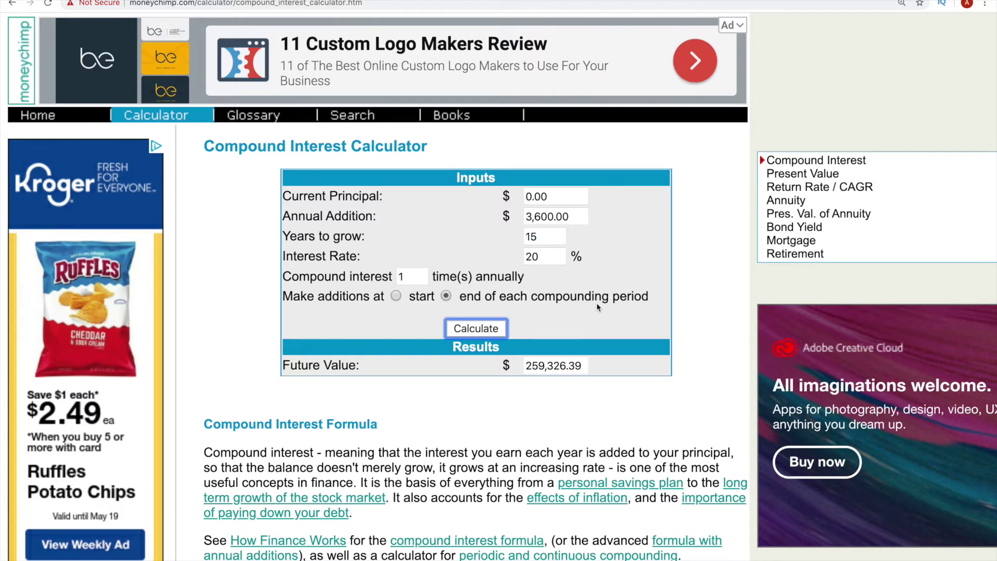
double_click(558, 217)
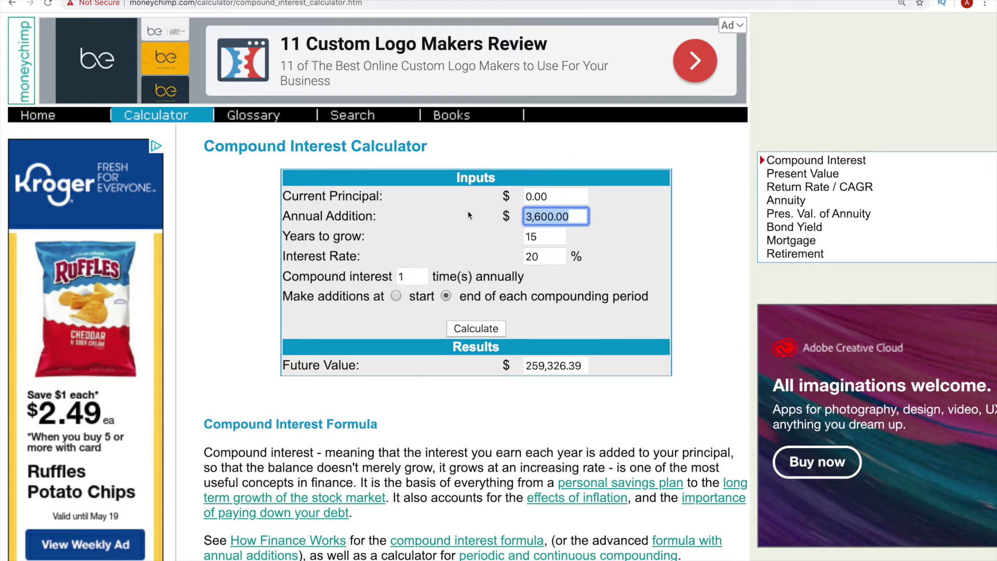
click(544, 253)
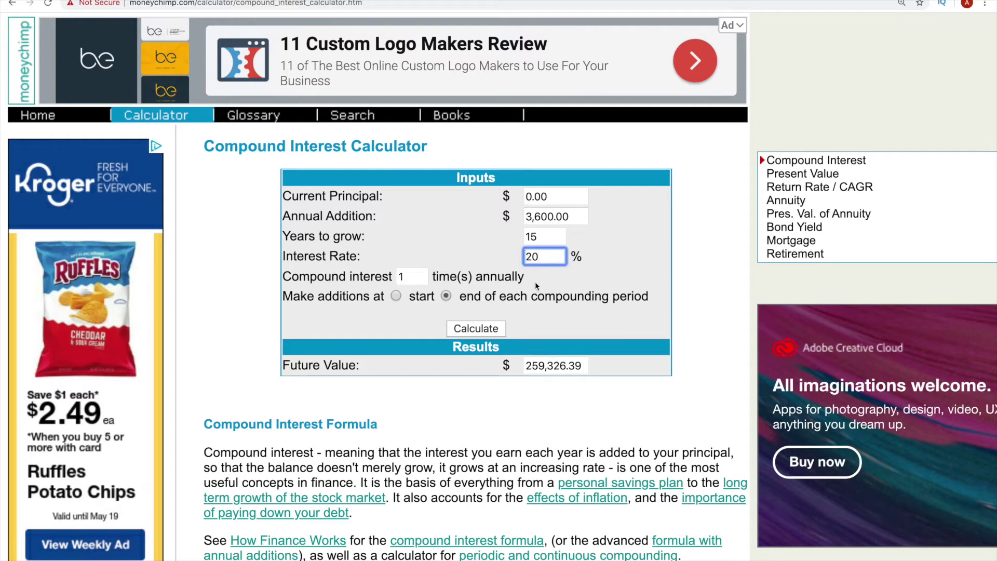
Replace the 20% interest rate with 7% and recalculate, dropping the result to $90,464.48.
double_click(538, 254)
text(10)
key(BackSpace)
key(BackSpace)
text(7)
click(492, 335)
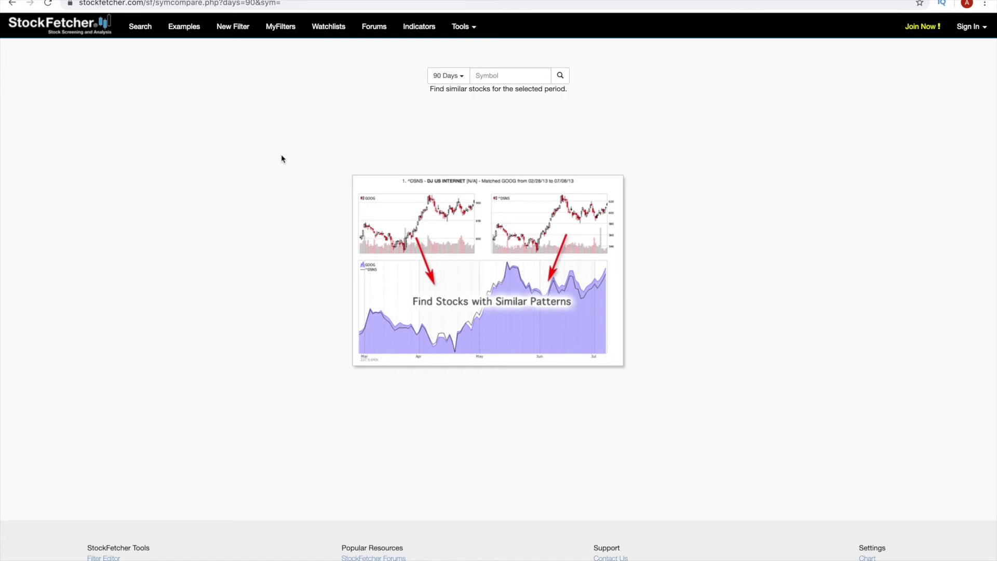
Keep the 90 Days period and search for stocks similar to SPY, returning VOO and SPLG.
click(521, 78)
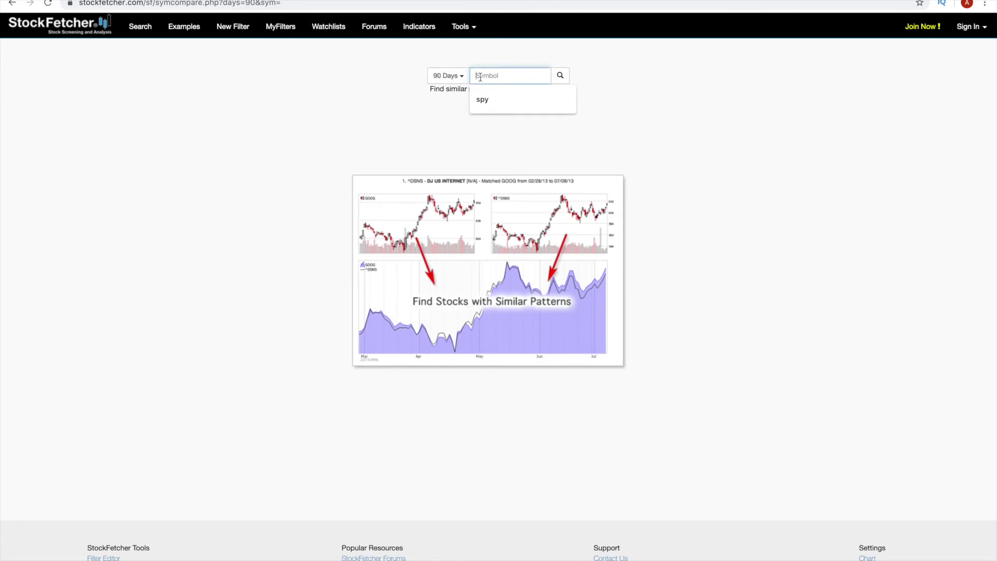
click(460, 78)
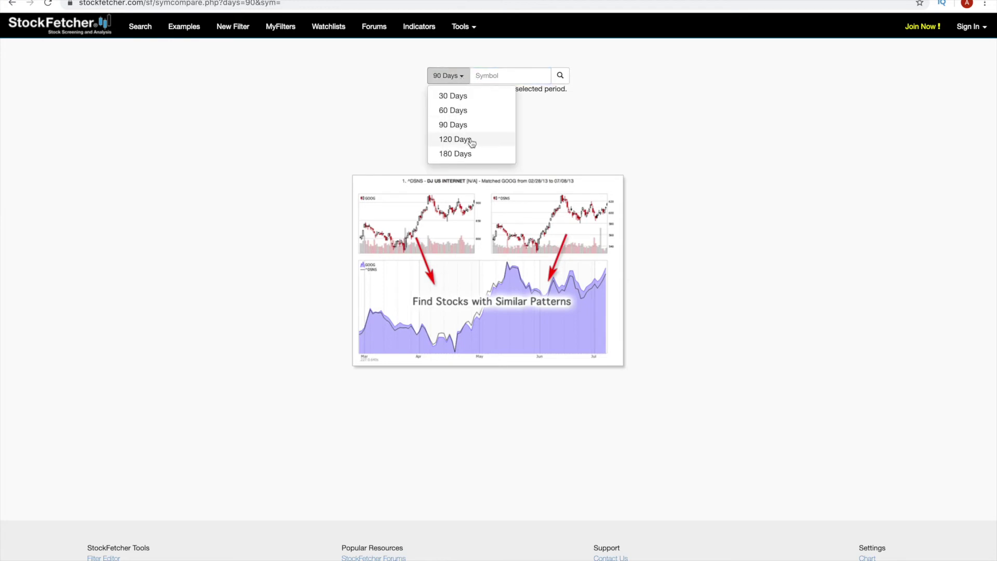
click(493, 77)
text(spy)
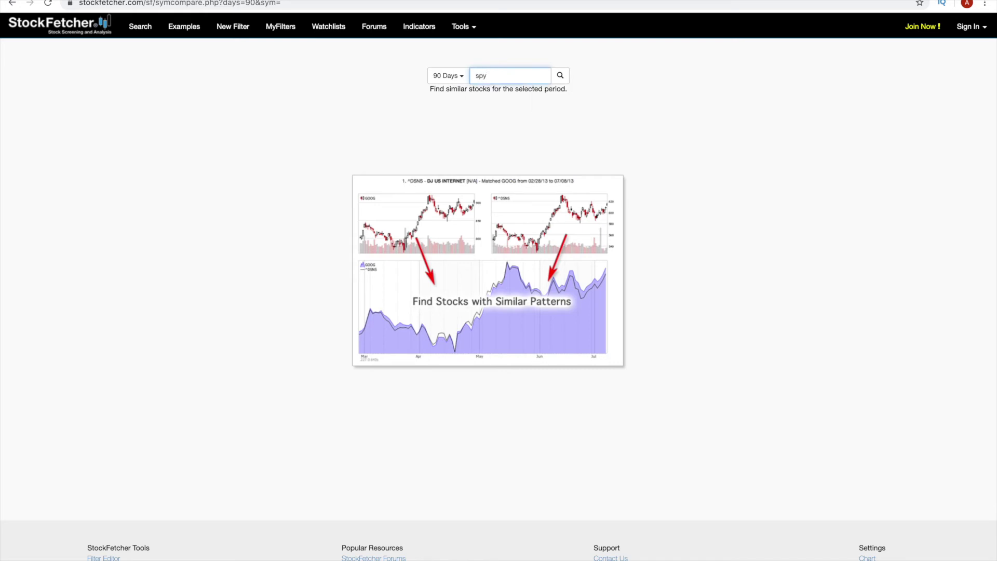
key(Return)
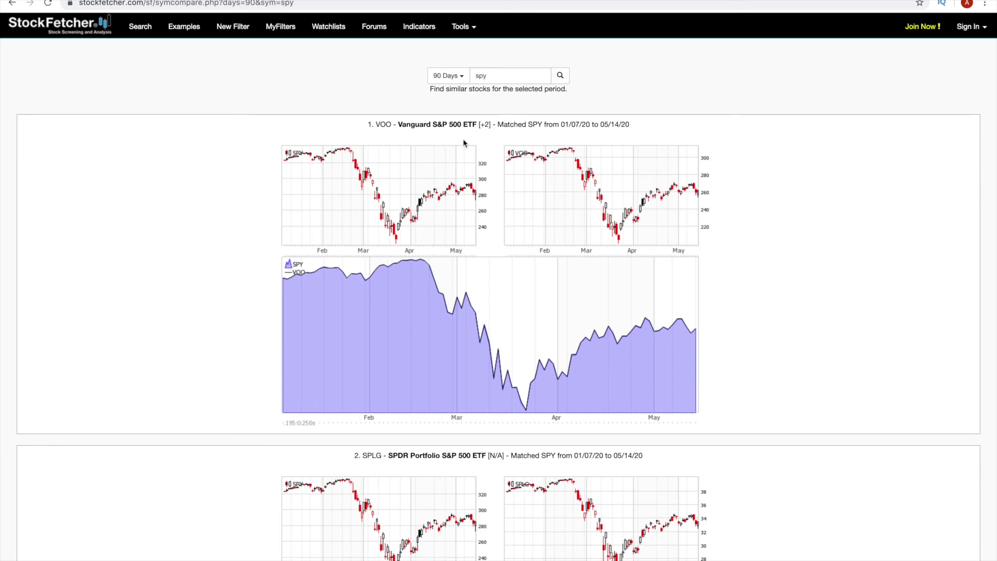
scroll(419, 136, down, 1)
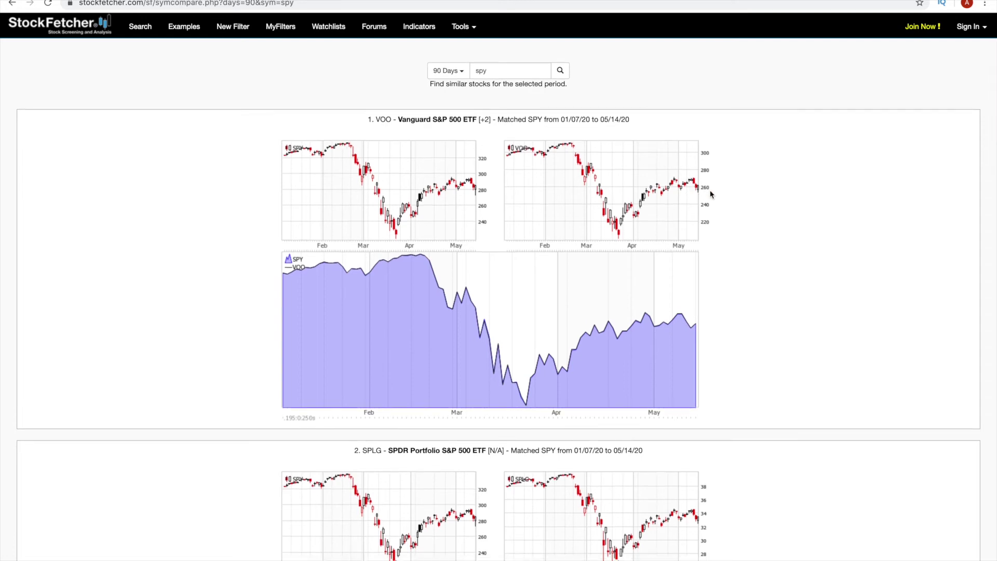
scroll(710, 190, down, 1)
scroll(711, 194, down, 4)
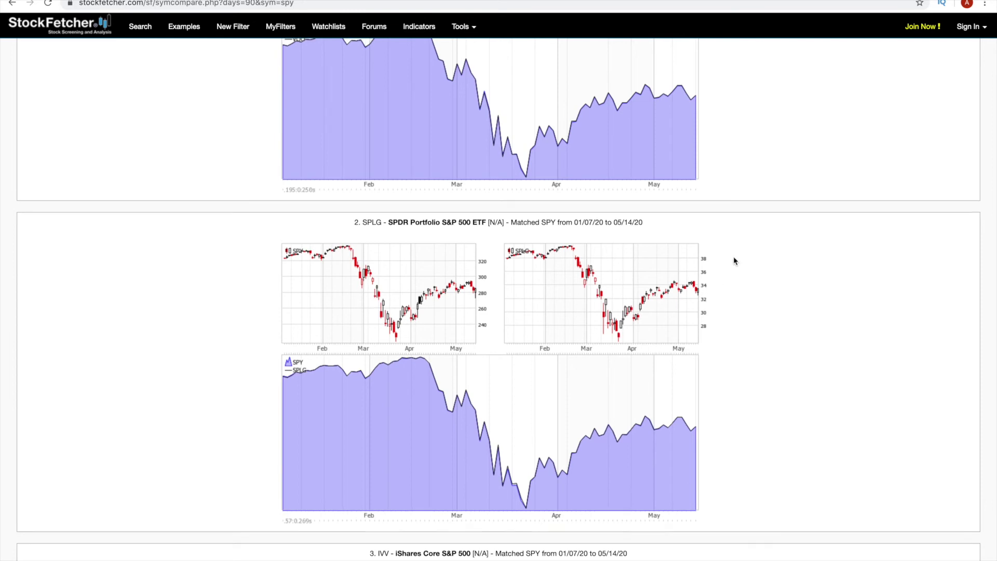
scroll(733, 257, down, 1)
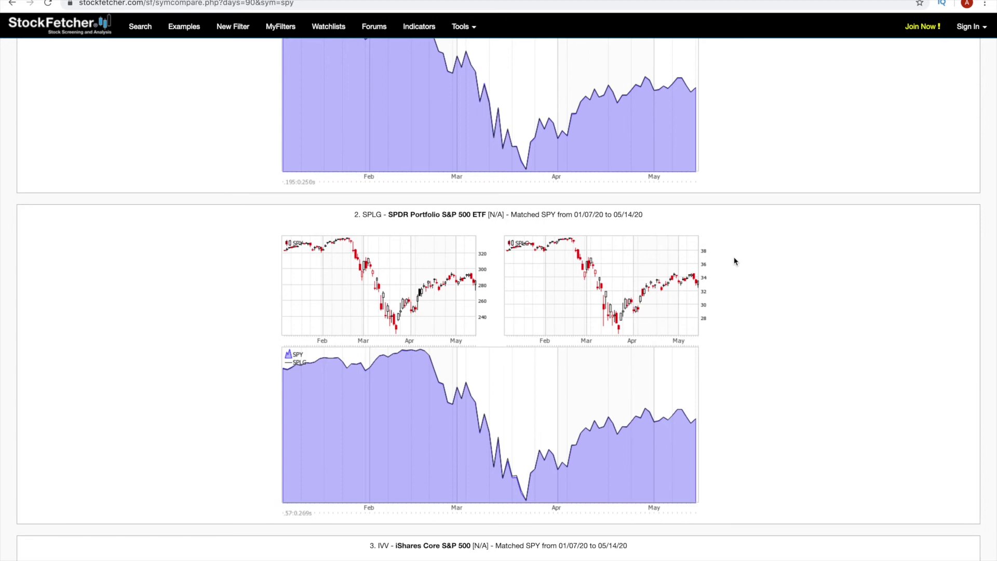
scroll(735, 260, down, 5)
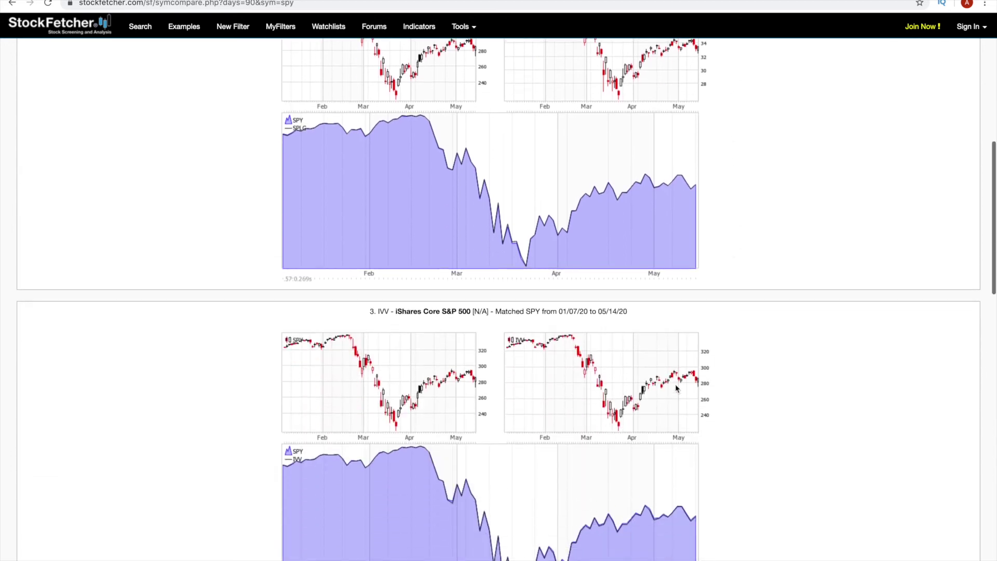
scroll(619, 341, down, 2)
scroll(620, 342, down, 5)
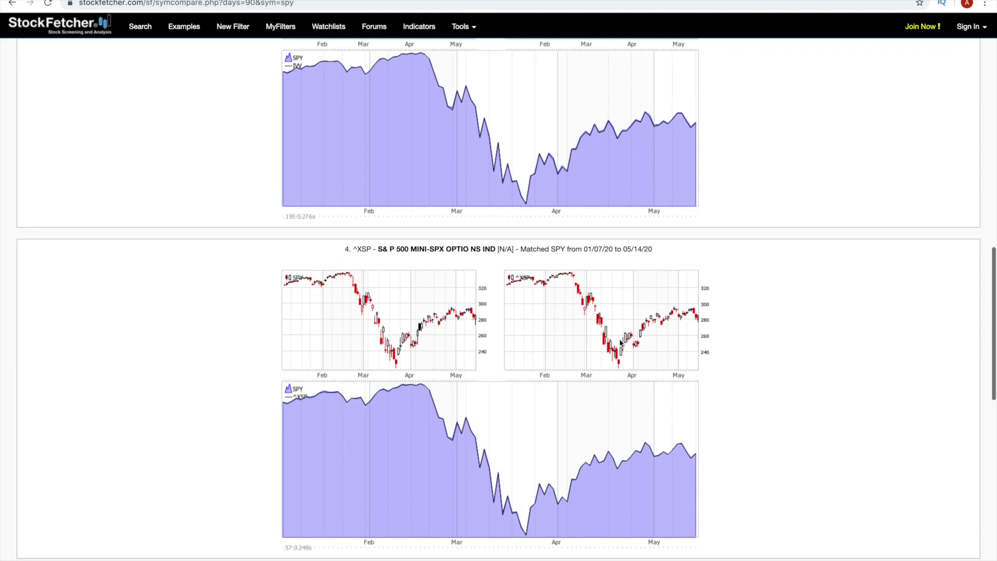
scroll(621, 343, down, 5)
scroll(621, 343, down, 7)
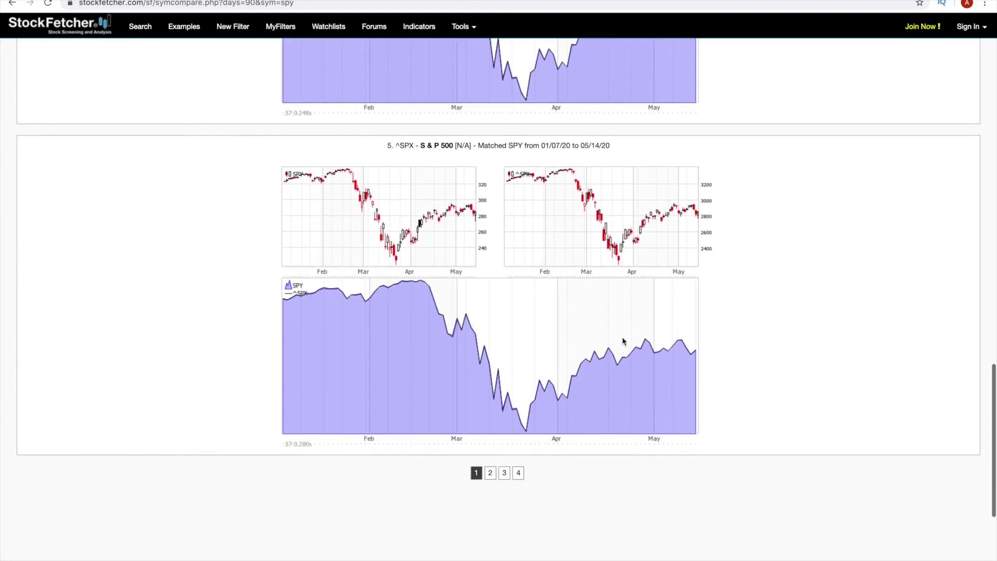
scroll(618, 340, up, 15)
scroll(609, 339, up, 15)
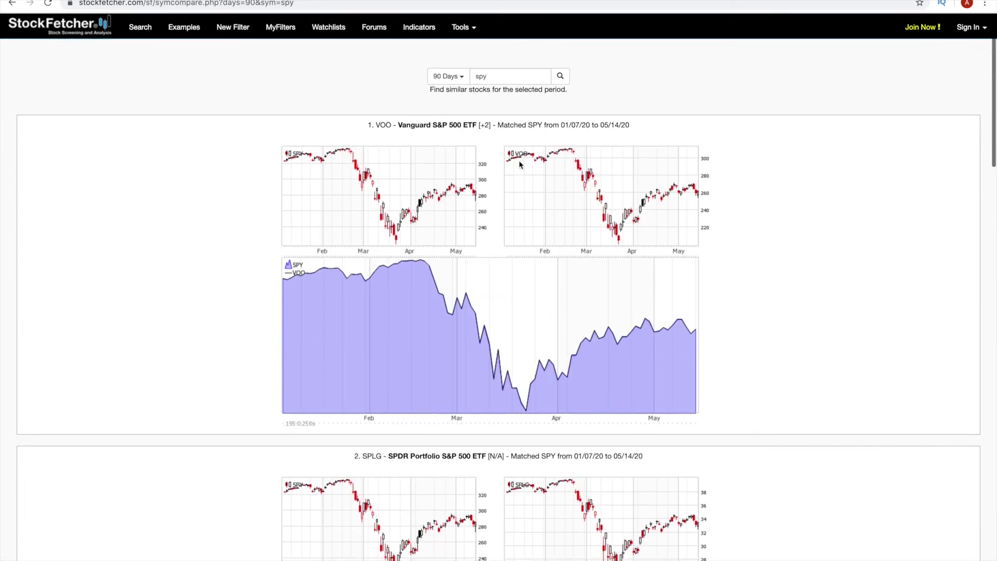
click(509, 73)
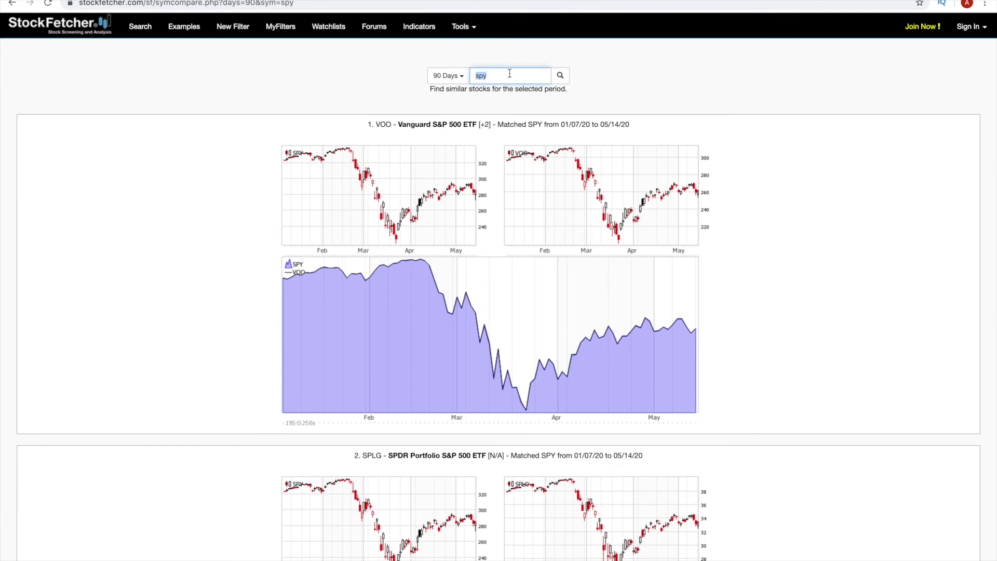
Search for stocks similar to MSFT and review the matches led by FNGS, GVDNY and TYL.
text(msft)
key(Return)
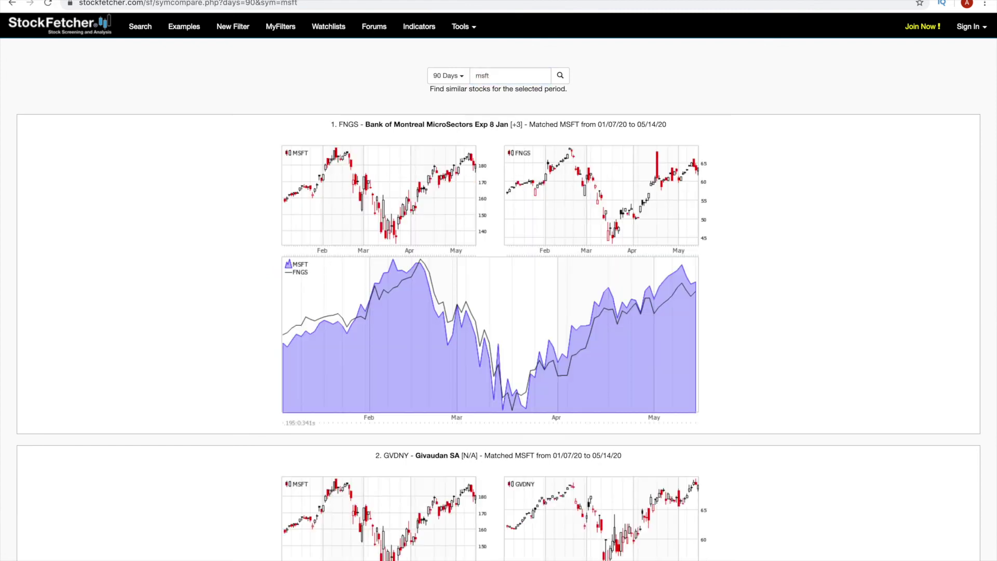
scroll(559, 192, down, 2)
scroll(566, 191, up, 2)
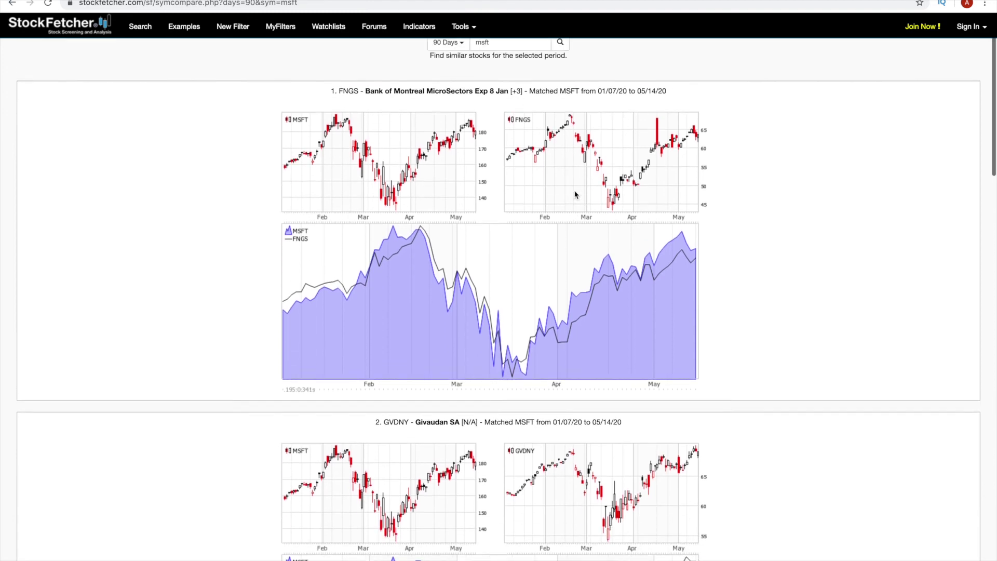
scroll(574, 189, down, 3)
scroll(575, 191, down, 5)
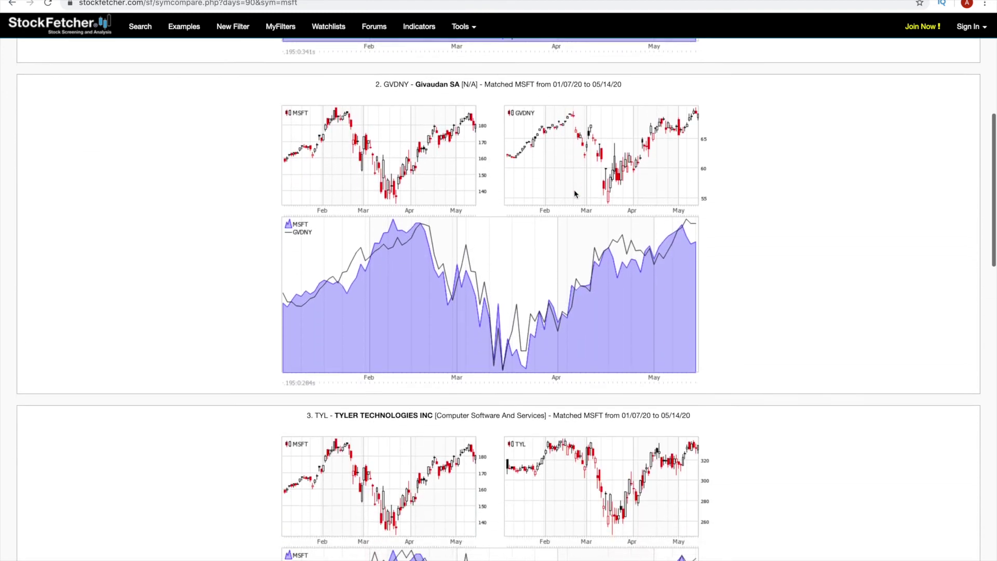
scroll(547, 172, up, 8)
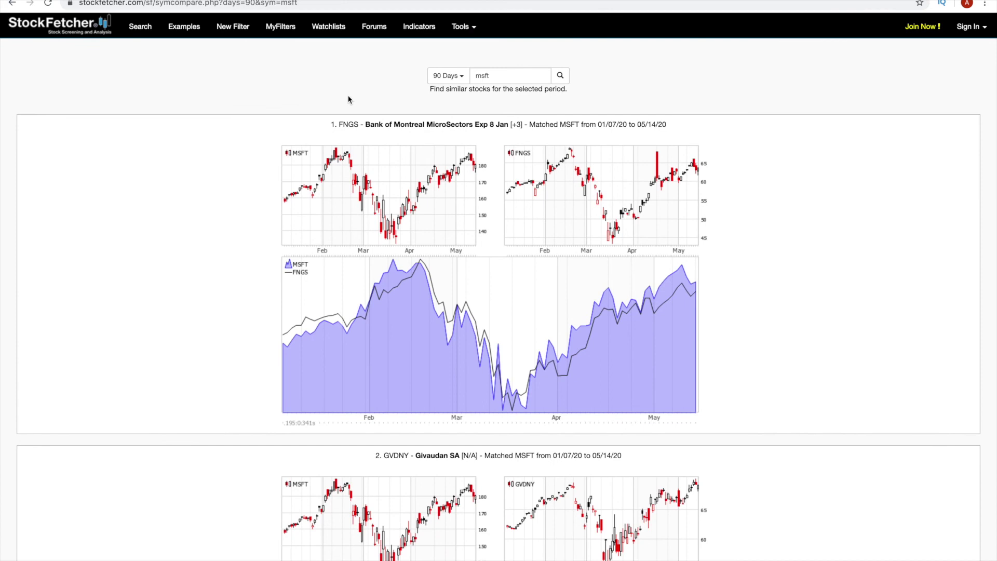